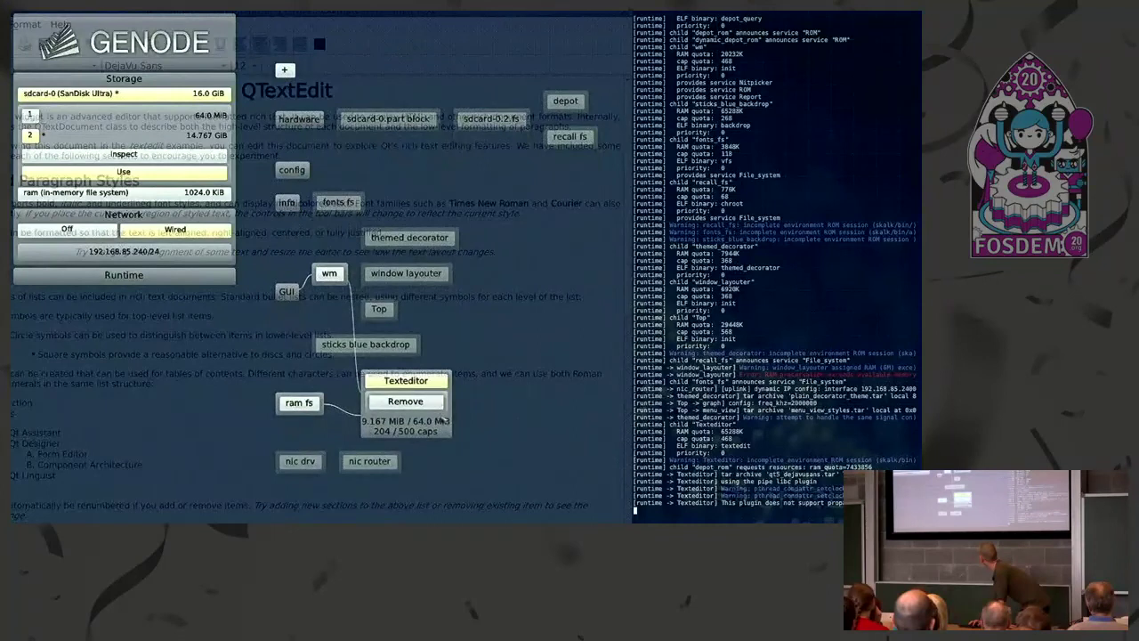
# - Remove the Texteditor component and restart to a bare runtime with sdcard-0 shown and networking off
pyautogui.click(438, 405)
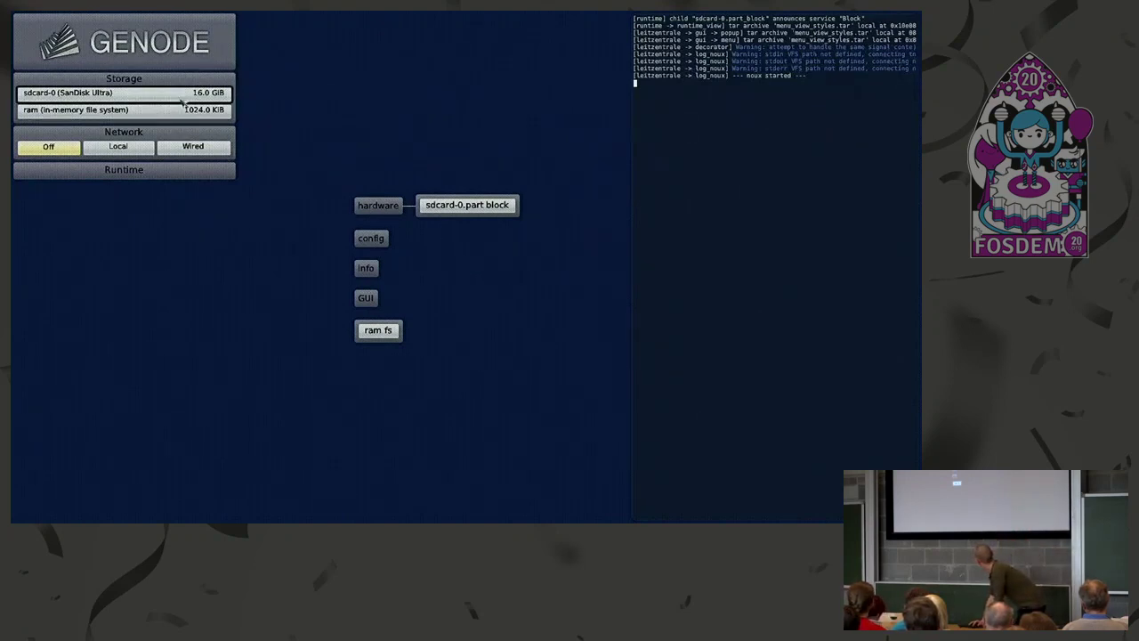
pyautogui.click(143, 93)
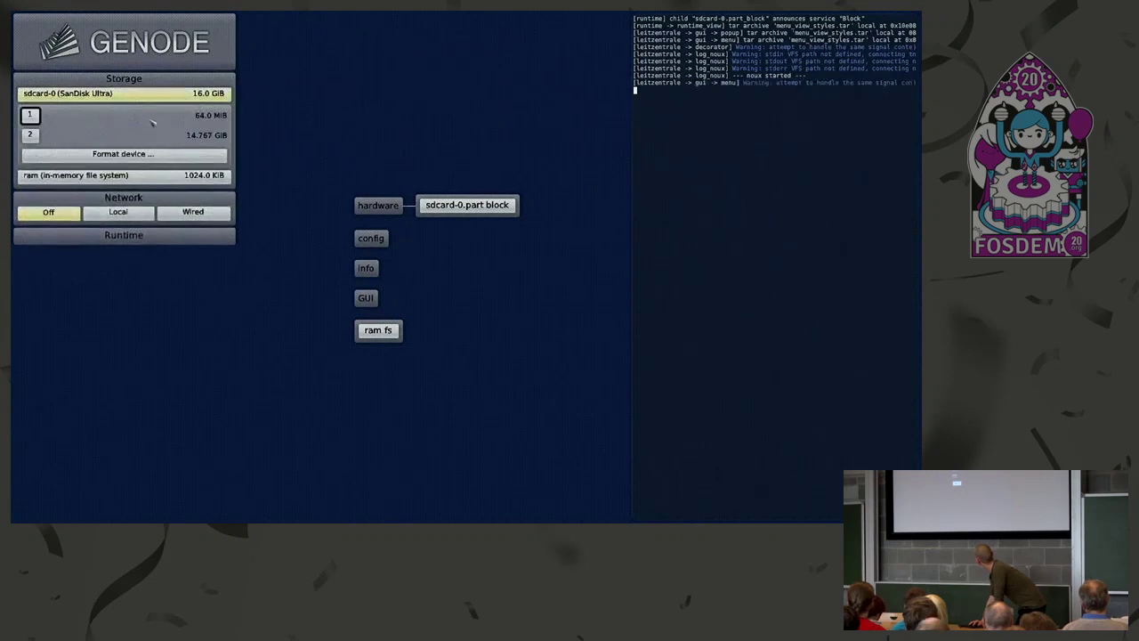
# - Use sdcard-0 partition 2 as system storage, restoring saved components and wired networking
pyautogui.click(34, 134)
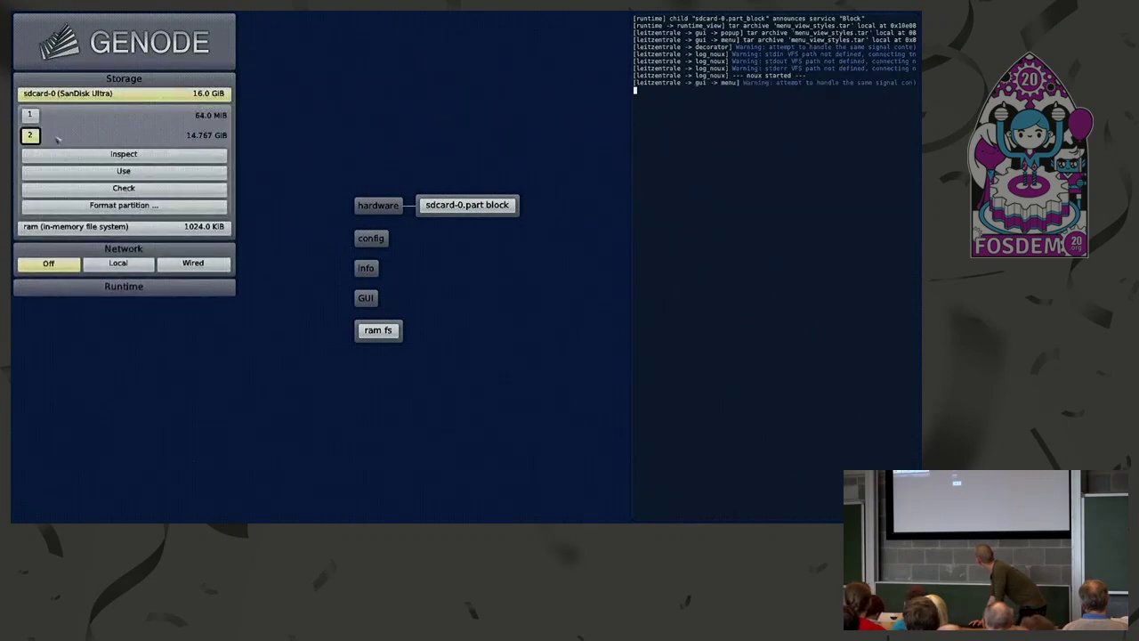
pyautogui.click(136, 174)
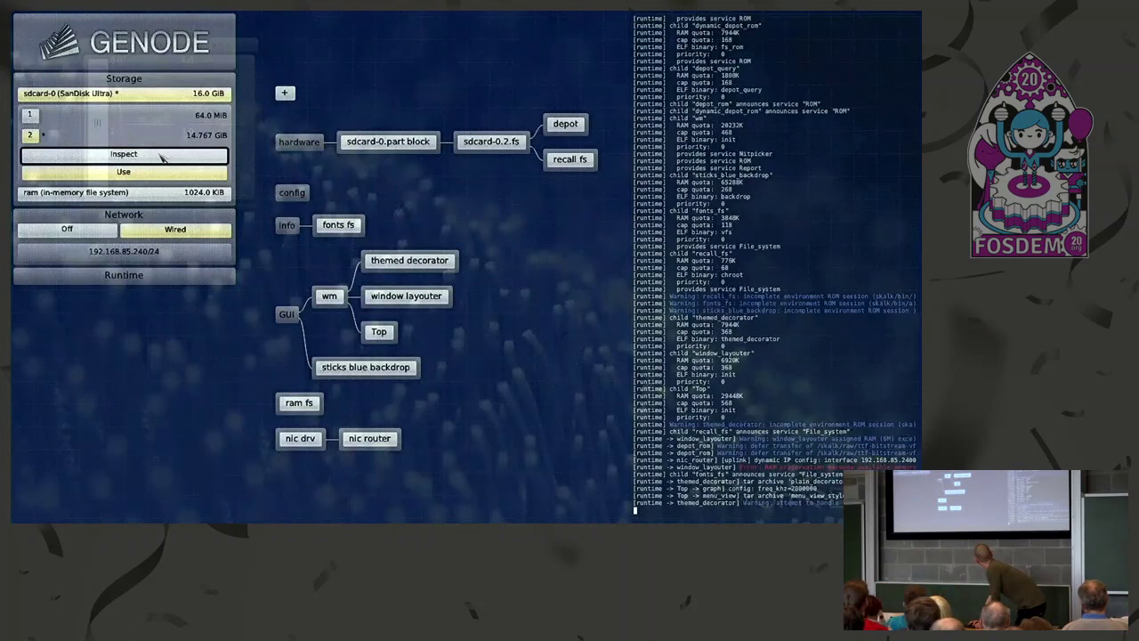
pyautogui.click(154, 157)
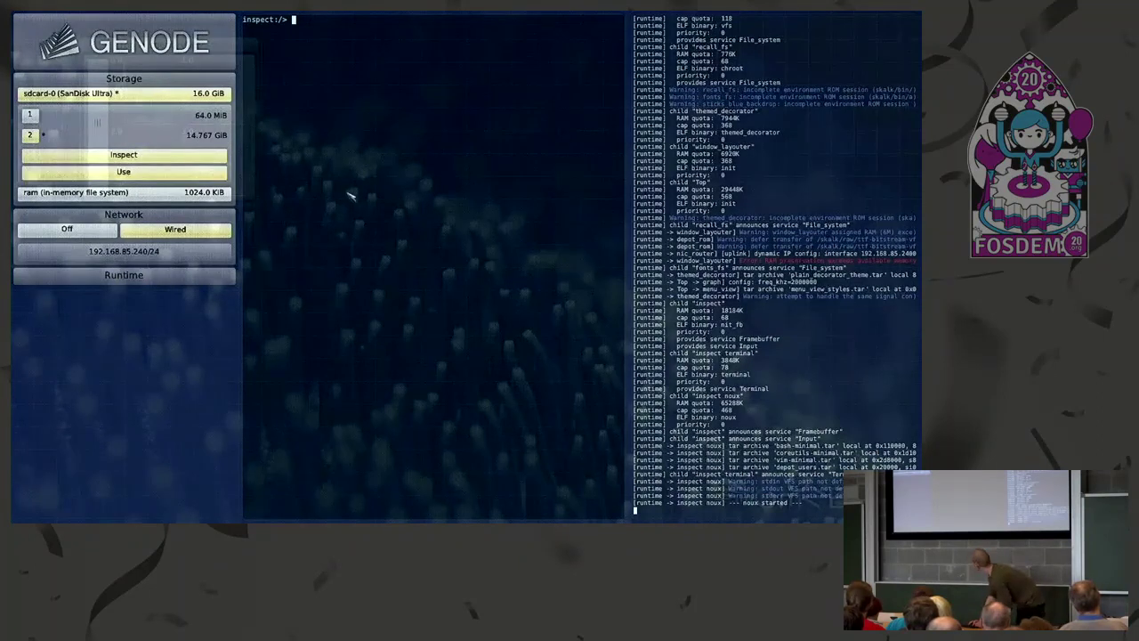
# - Copy /config/managed/deploy into /config with cp in the inspect shell
pyautogui.write('cp ')
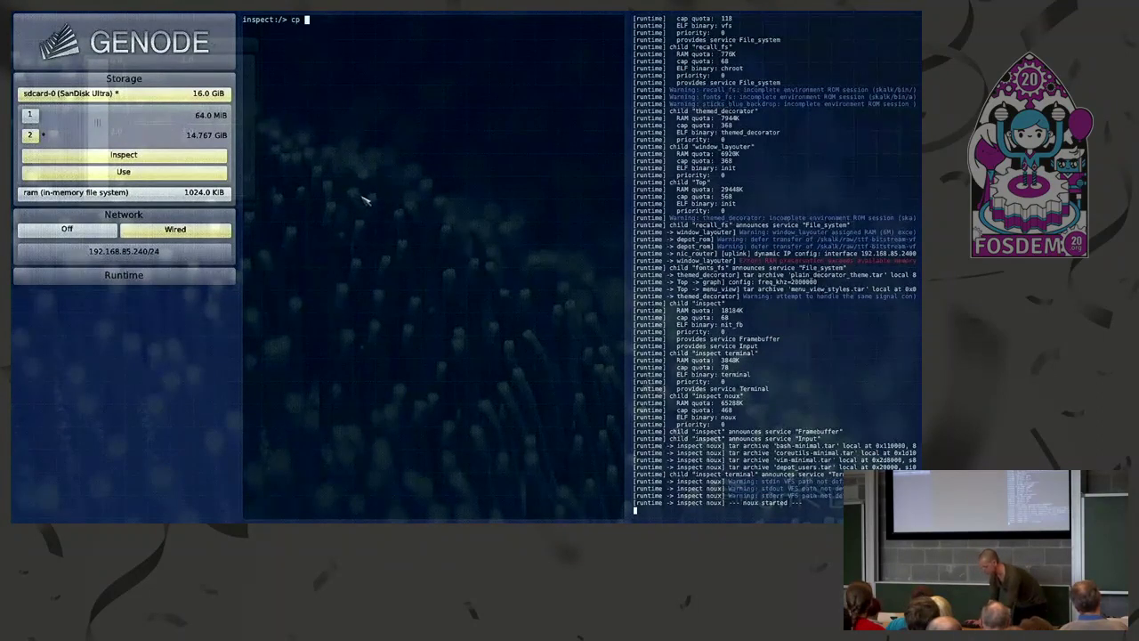
pyautogui.write('/config/')
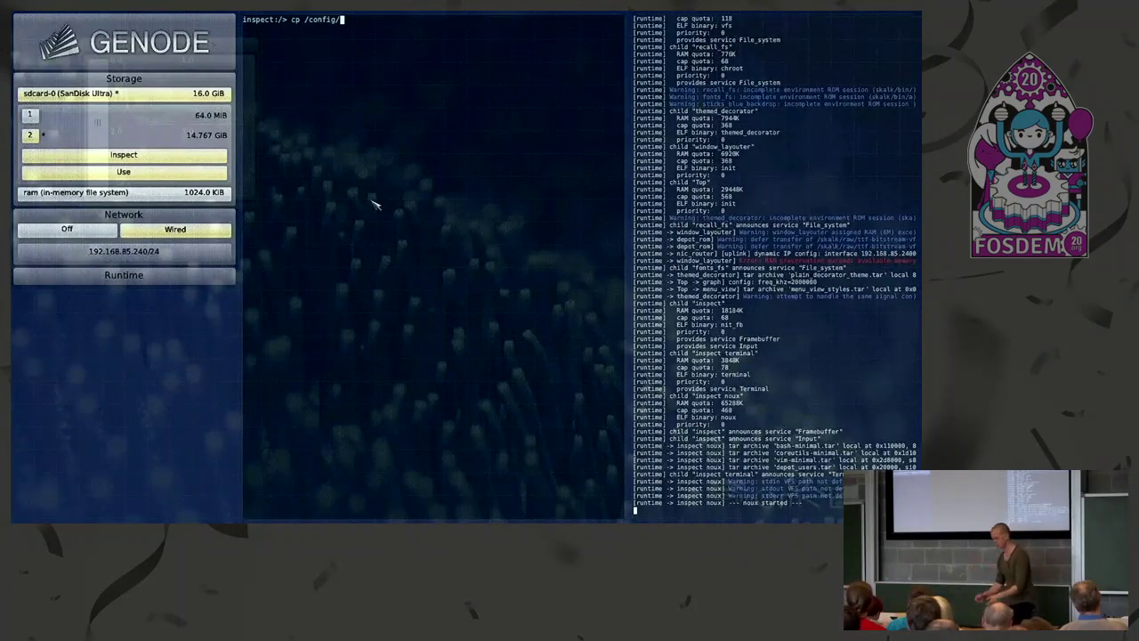
pyautogui.write('managed/')
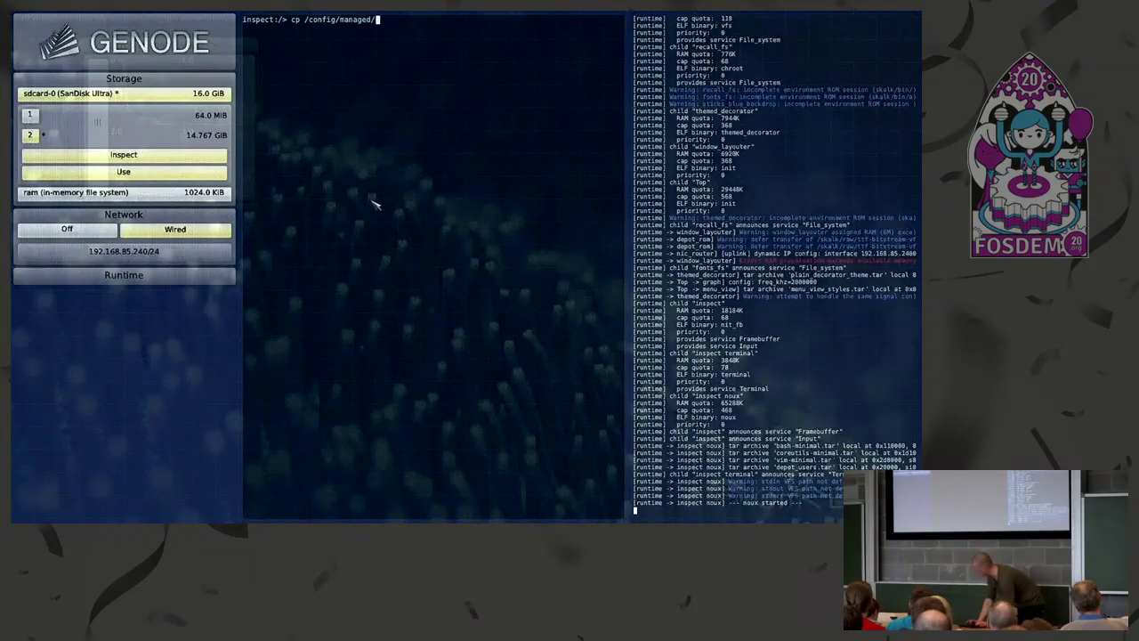
pyautogui.write('deploy ')
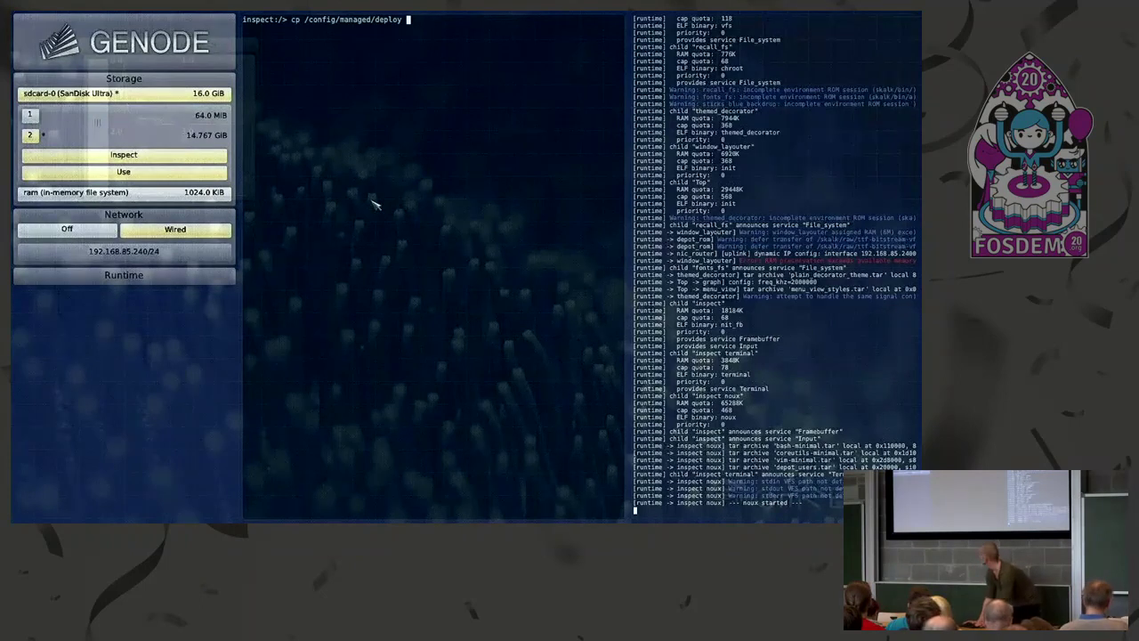
pyautogui.write('.con')
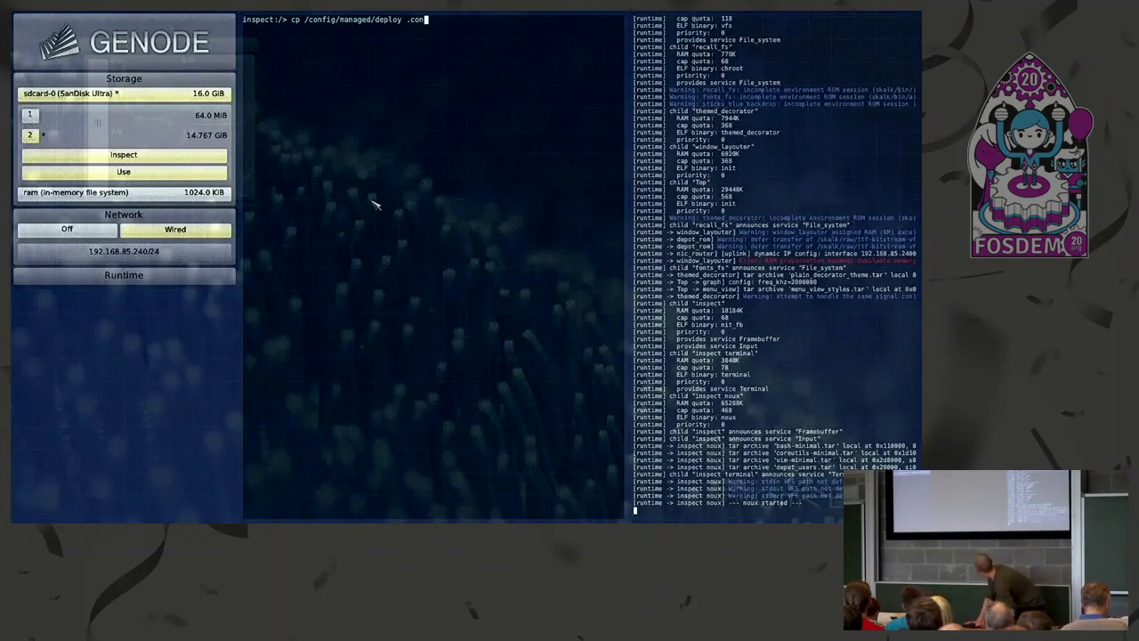
pyautogui.press('BackSpace')
pyautogui.press('BackSpace')
pyautogui.press('BackSpace')
pyautogui.press('BackSpace')
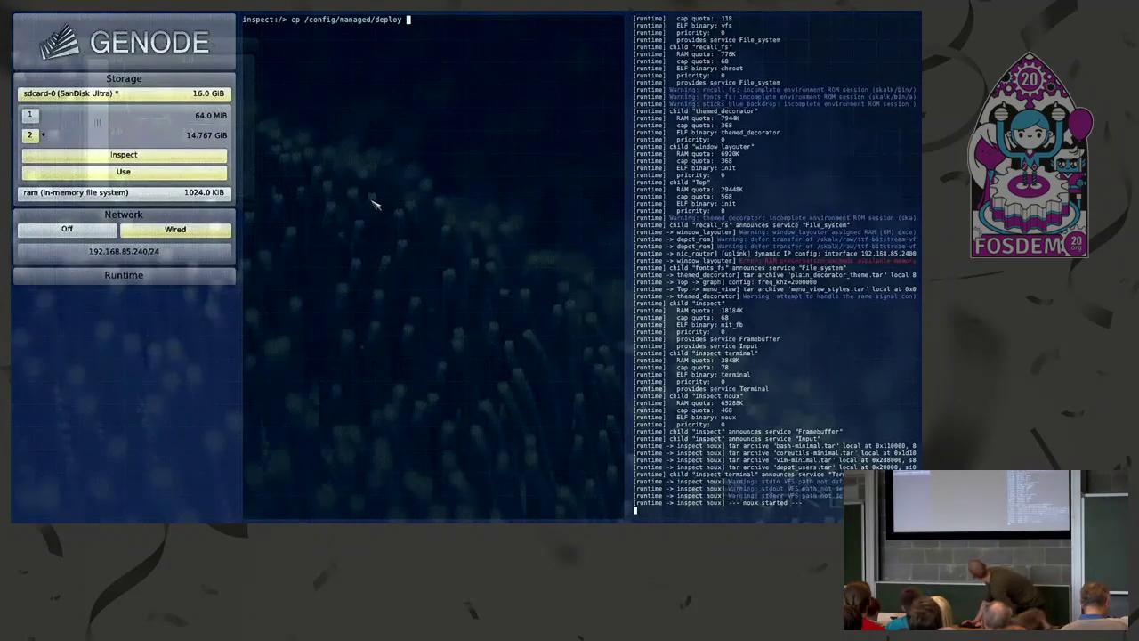
pyautogui.write('/config/')
pyautogui.press('Return')
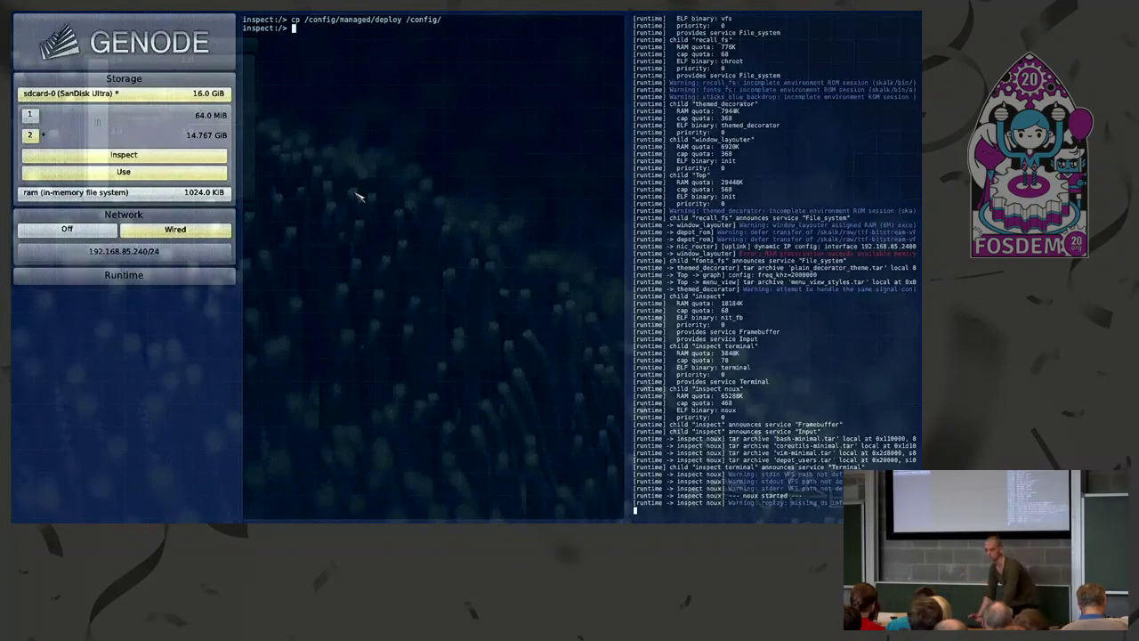
# - Open /config/deploy in vim and append '-a' to the sticks_blue_backdrop version 2020-01-29
pyautogui.write('im /config/')
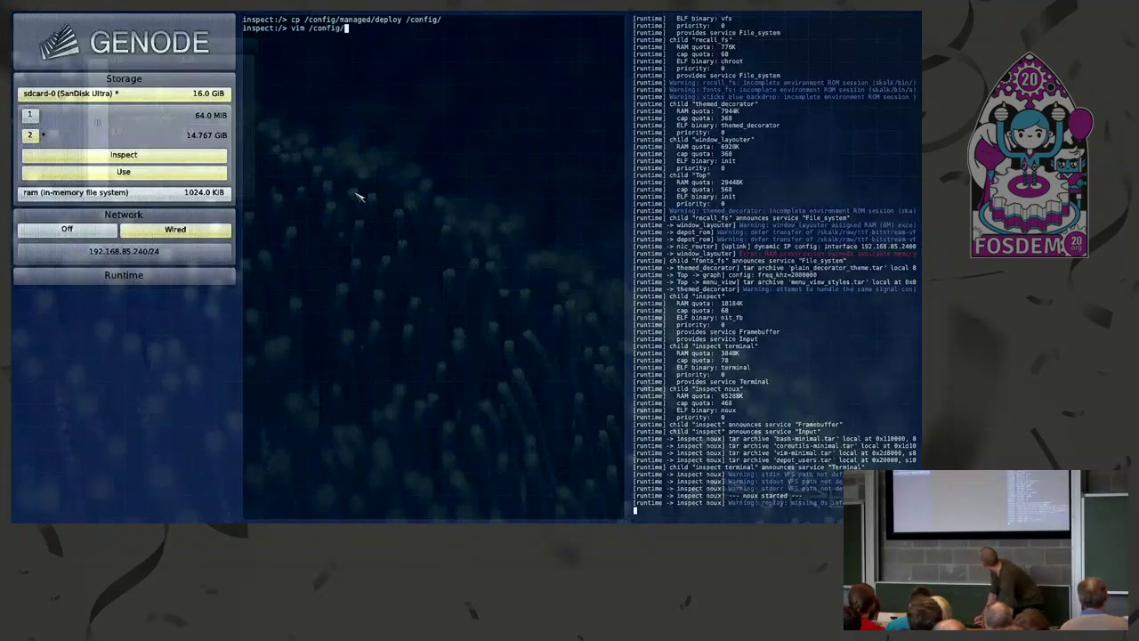
pyautogui.write('deploy')
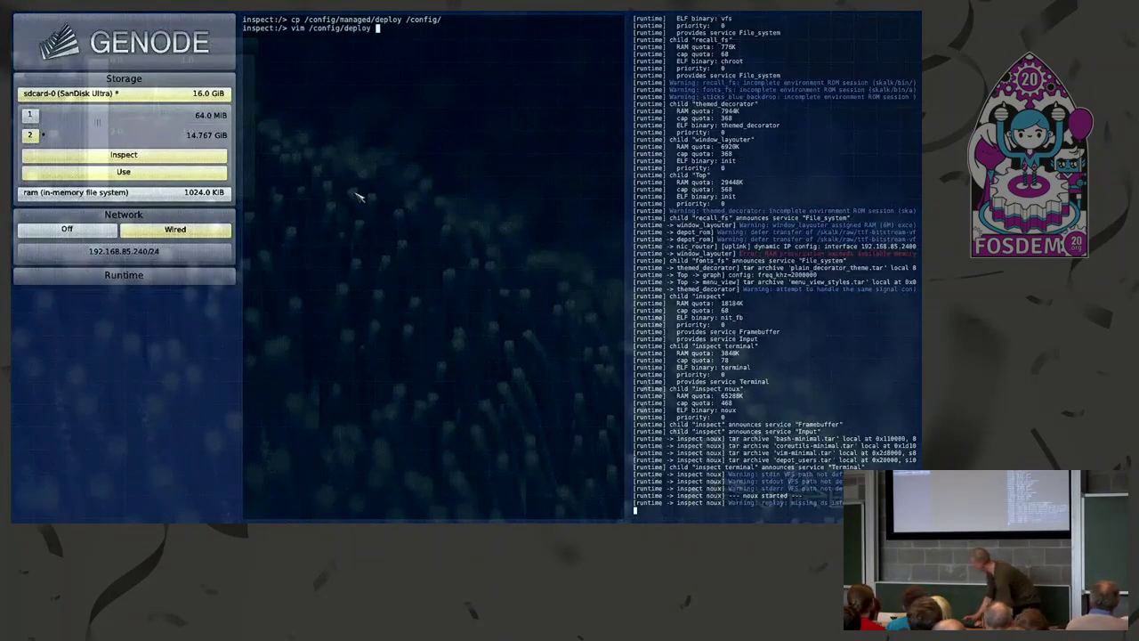
pyautogui.press('Return')
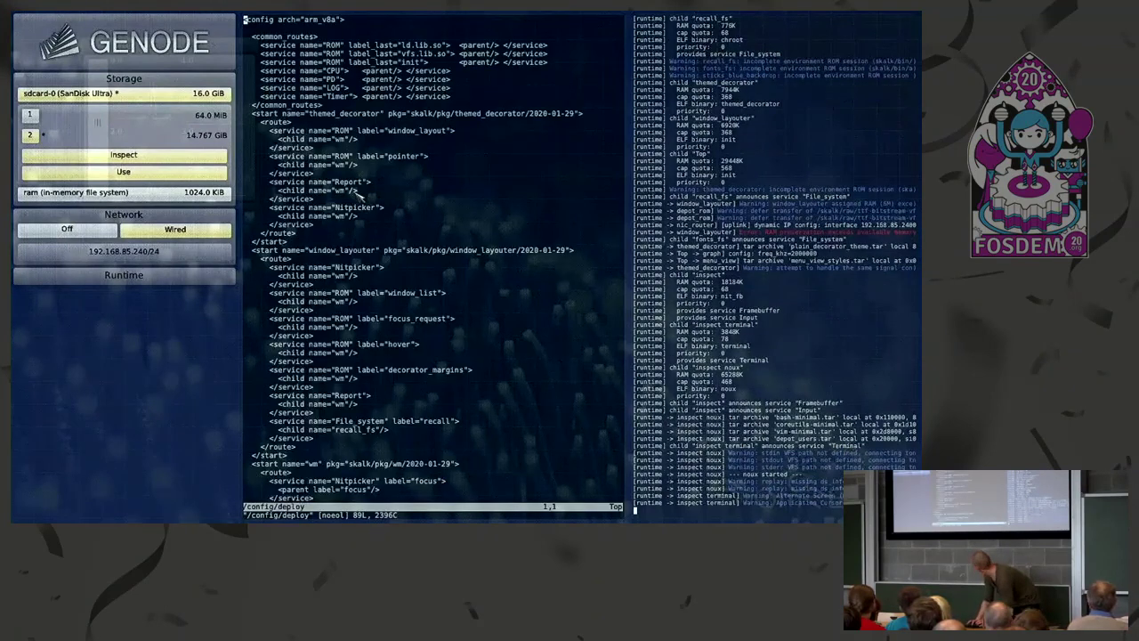
pyautogui.hotkey('shift', 'g')
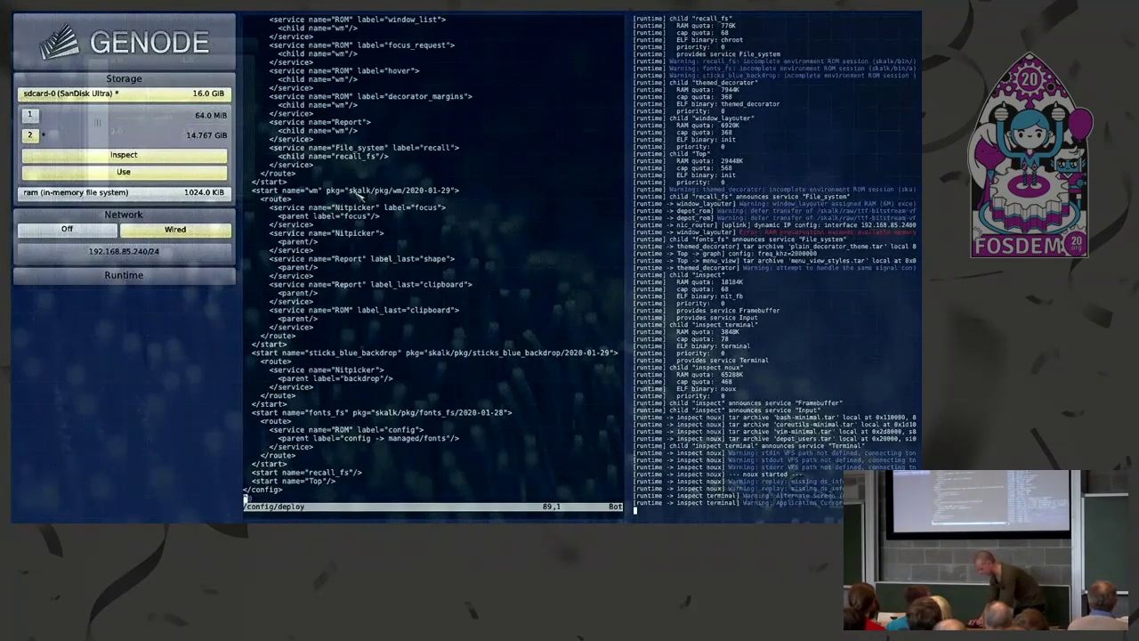
pyautogui.press('k')
pyautogui.press('k')
pyautogui.press('k')
pyautogui.press('k')
pyautogui.press('k')
pyautogui.press('k')
pyautogui.press('k')
pyautogui.press('k')
pyautogui.press('k')
pyautogui.press('k')
pyautogui.press('k')
pyautogui.press('k')
pyautogui.press('k')
pyautogui.press('k')
pyautogui.press('k')
pyautogui.press('k')
pyautogui.press('k')
pyautogui.press('k')
pyautogui.press('j')
pyautogui.press('l')
pyautogui.press('l')
pyautogui.press('l')
pyautogui.press('l')
pyautogui.press('l')
pyautogui.press('l')
pyautogui.press('l')
pyautogui.press('l')
pyautogui.press('l')
pyautogui.press('l')
pyautogui.press('l')
pyautogui.press('l')
pyautogui.press('l')
pyautogui.press('l')
pyautogui.press('l')
pyautogui.press('l')
pyautogui.press('l')
pyautogui.press('l')
pyautogui.press('l')
pyautogui.press('l')
pyautogui.press('l')
pyautogui.press('l')
pyautogui.press('l')
pyautogui.press('l')
pyautogui.press('l')
pyautogui.press('l')
pyautogui.press('l')
pyautogui.press('l')
pyautogui.press('l')
pyautogui.press('l')
pyautogui.press('l')
pyautogui.press('l')
pyautogui.press('l')
pyautogui.press('l')
pyautogui.press('l')
pyautogui.press('l')
pyautogui.press('l')
pyautogui.press('l')
pyautogui.press('l')
pyautogui.press('l')
pyautogui.press('l')
pyautogui.press('l')
pyautogui.press('l')
pyautogui.press('l')
pyautogui.press('l')
pyautogui.press('l')
pyautogui.press('l')
pyautogui.press('l')
pyautogui.press('l')
pyautogui.press('l')
pyautogui.press('l')
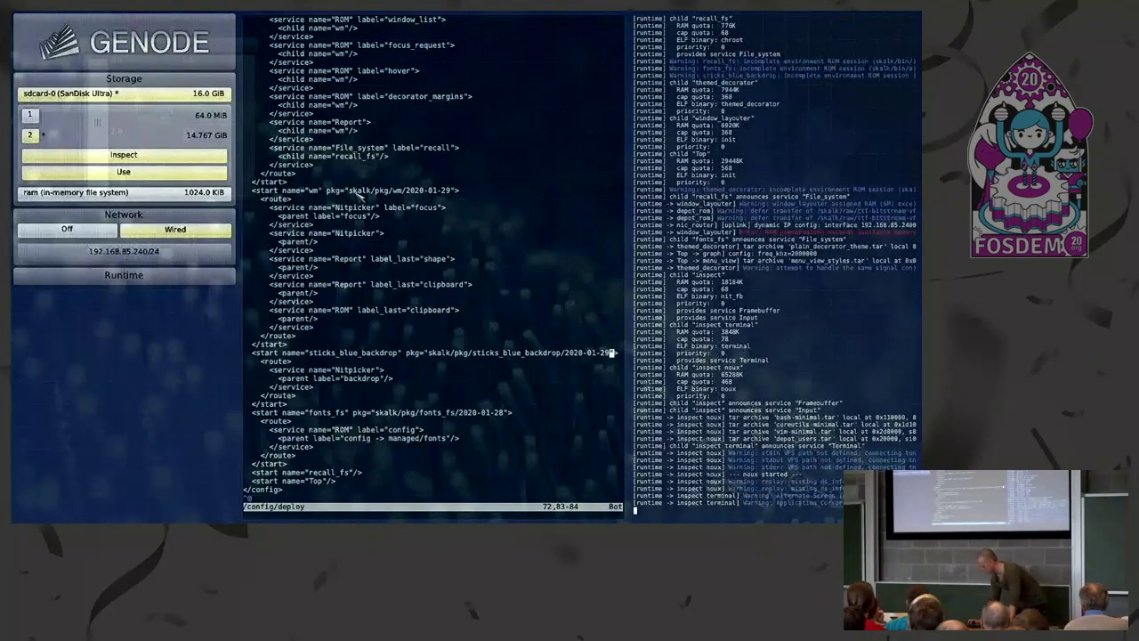
pyautogui.write('i-')
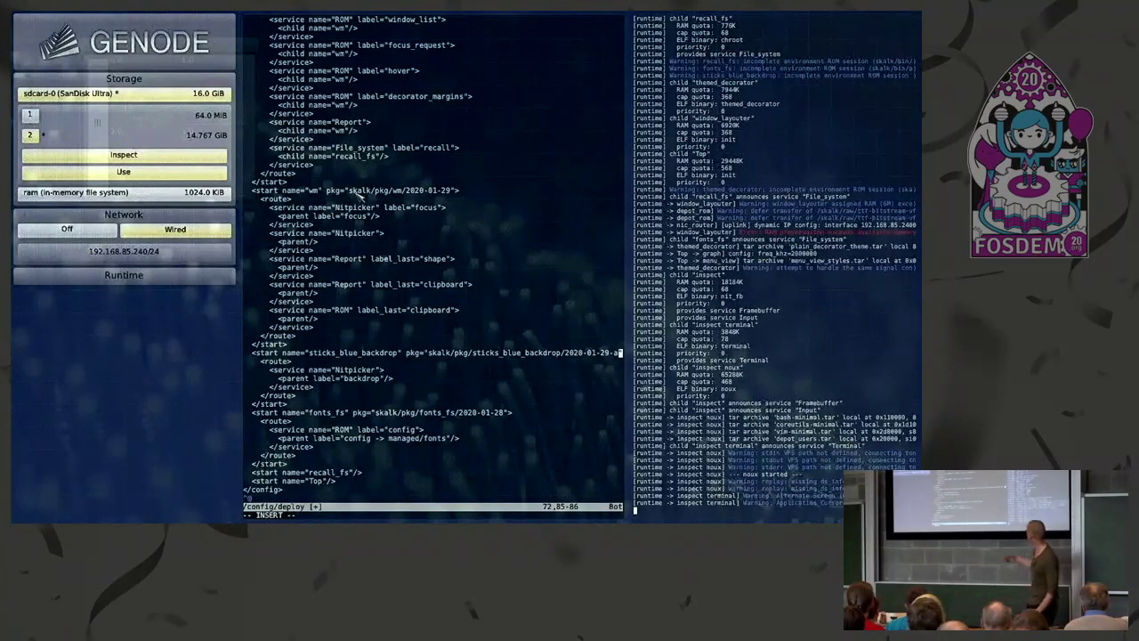
pyautogui.press('Escape')
# - Save deploy at 2020-01-29-a, undo to 2020-01-29 and save, then restore -a and save
pyautogui.write(':w')
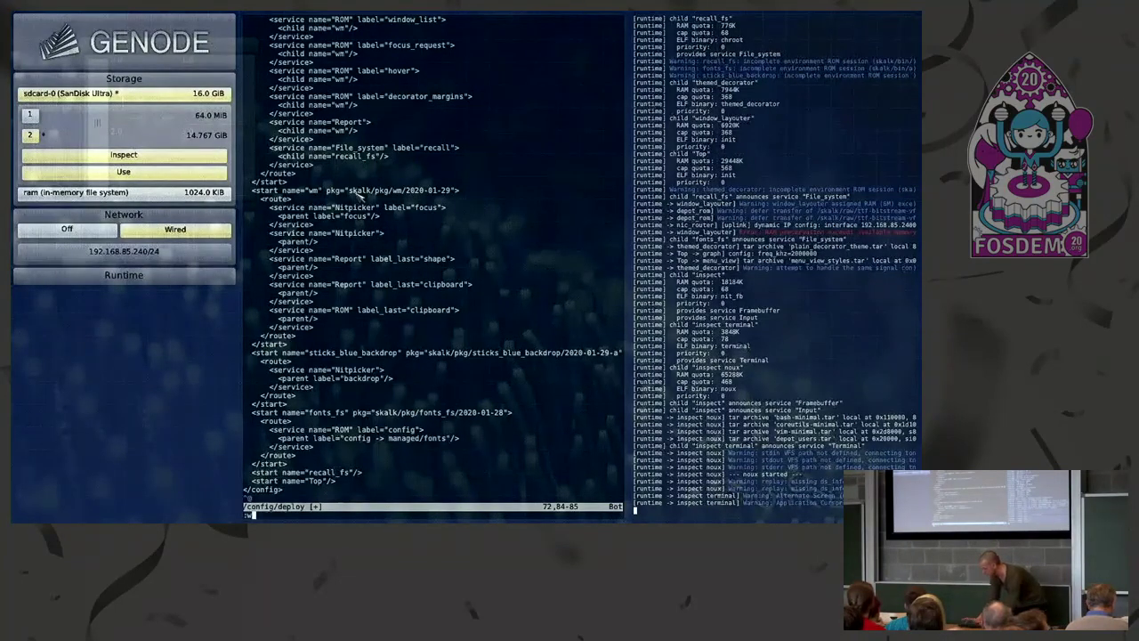
pyautogui.press('Return')
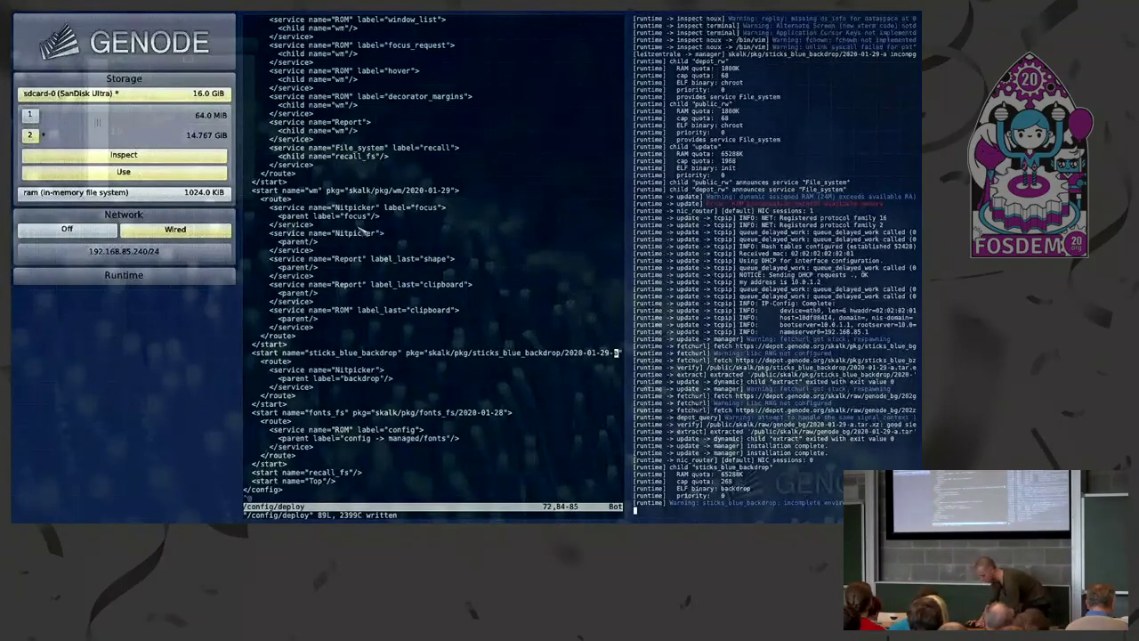
pyautogui.press('u')
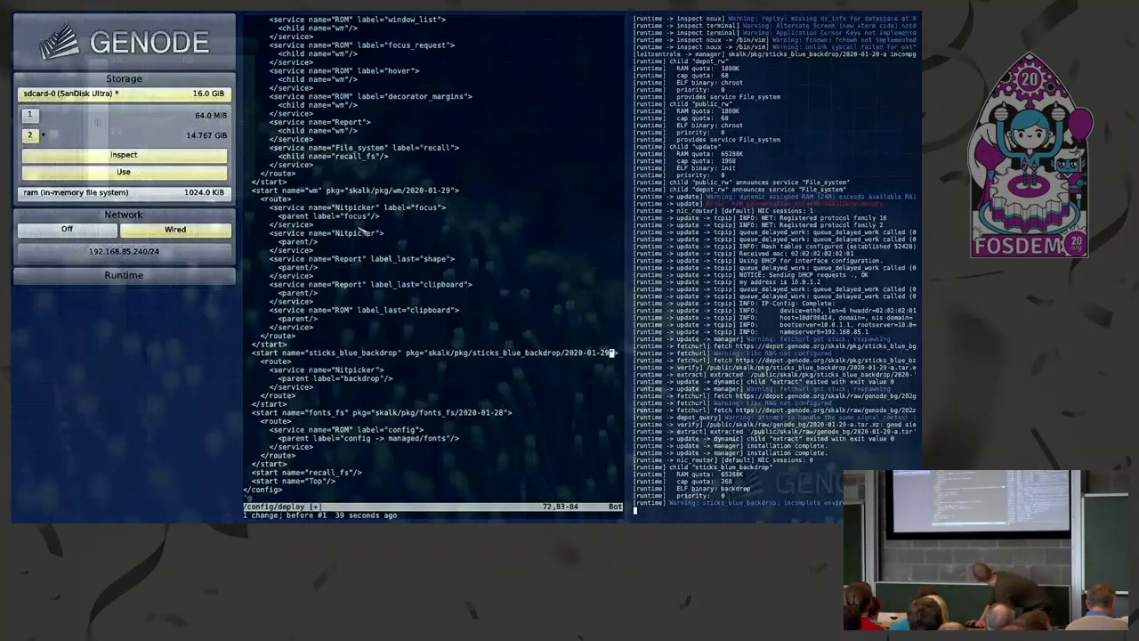
pyautogui.write(':w')
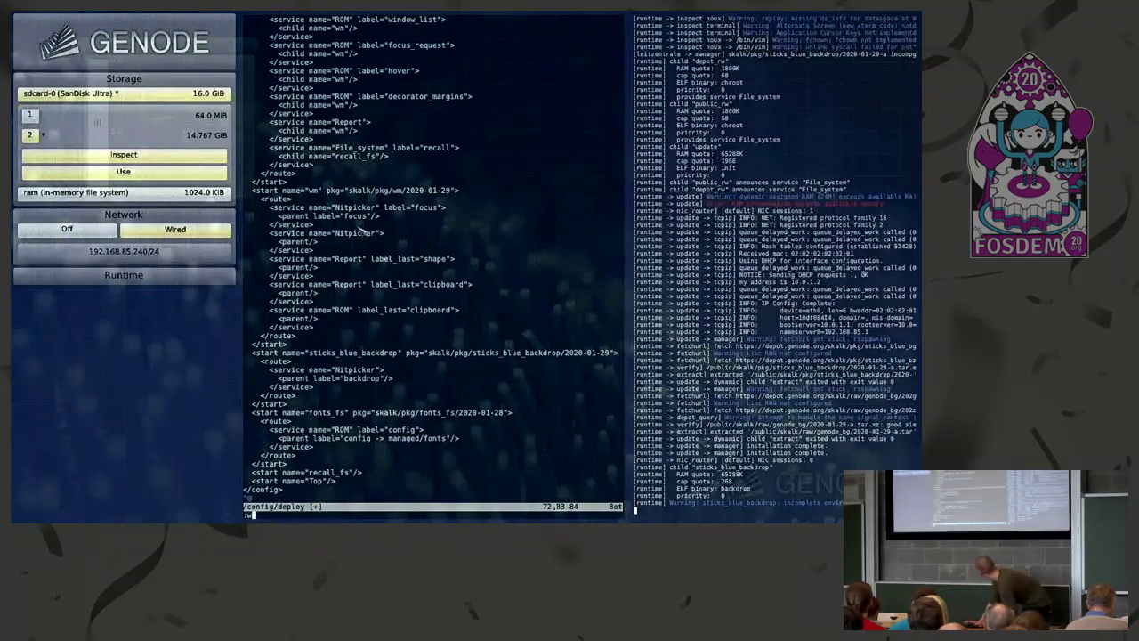
pyautogui.press('Return')
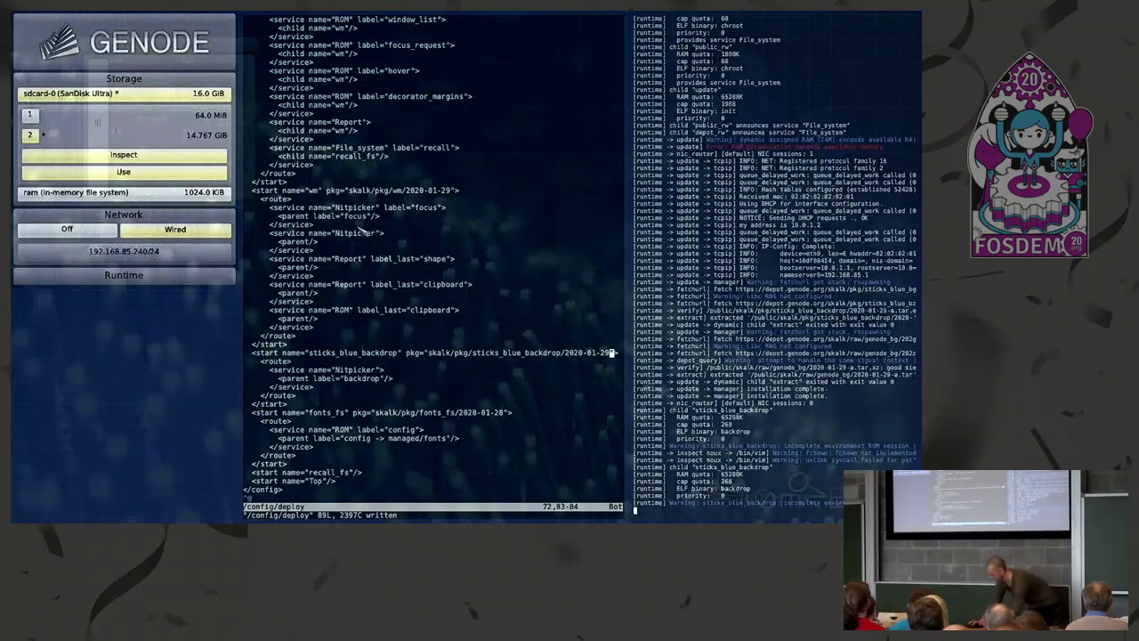
pyautogui.write('u')
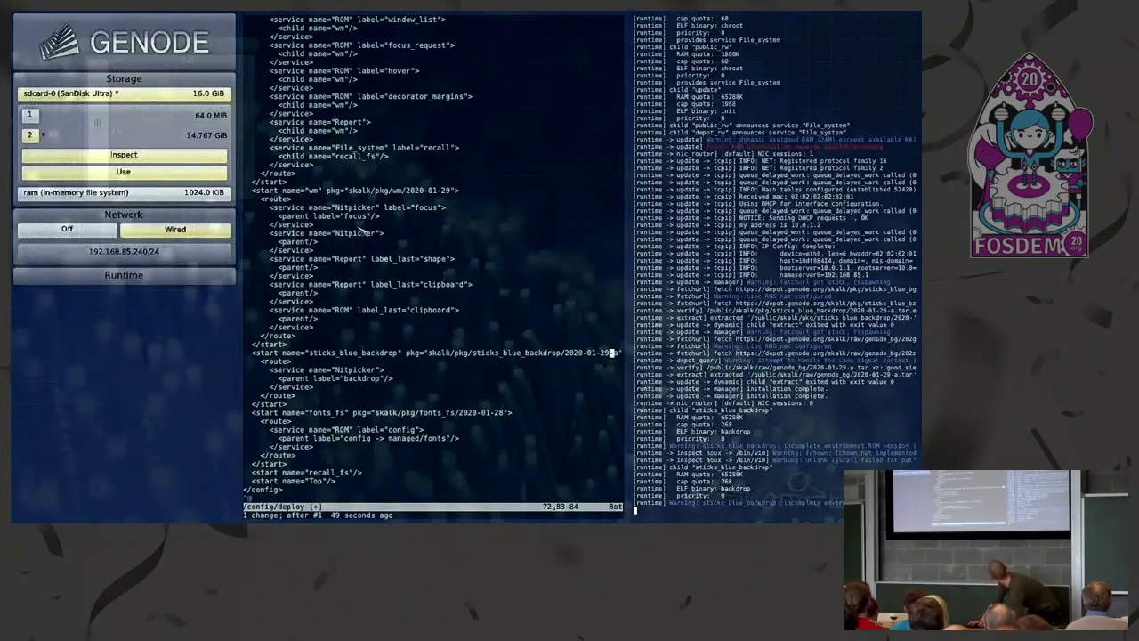
pyautogui.write(':w')
pyautogui.press('Return')
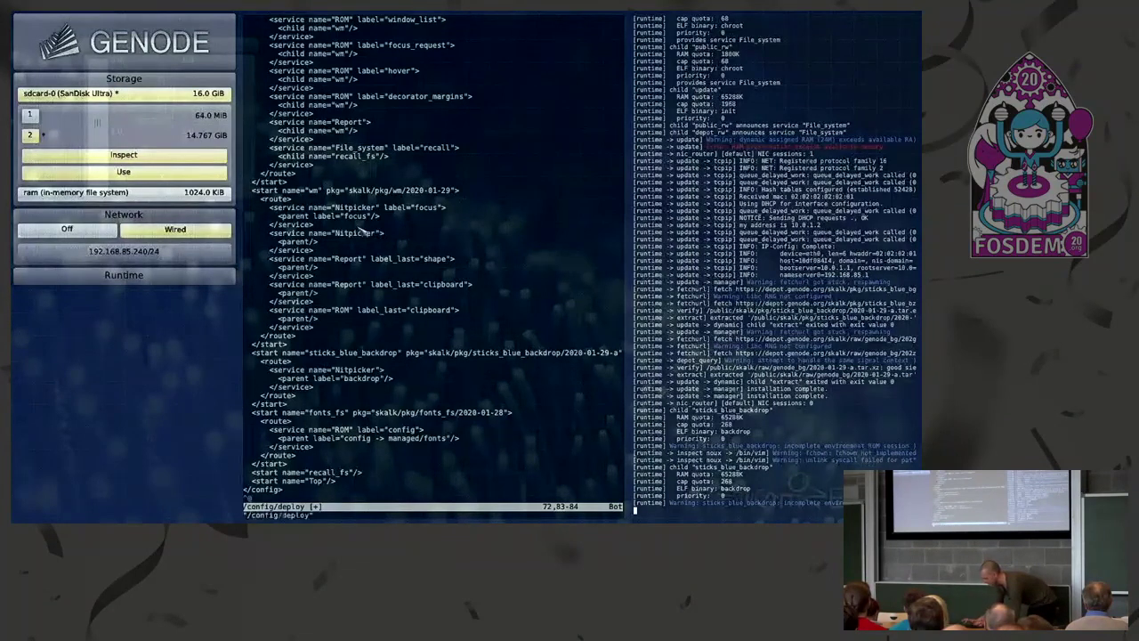